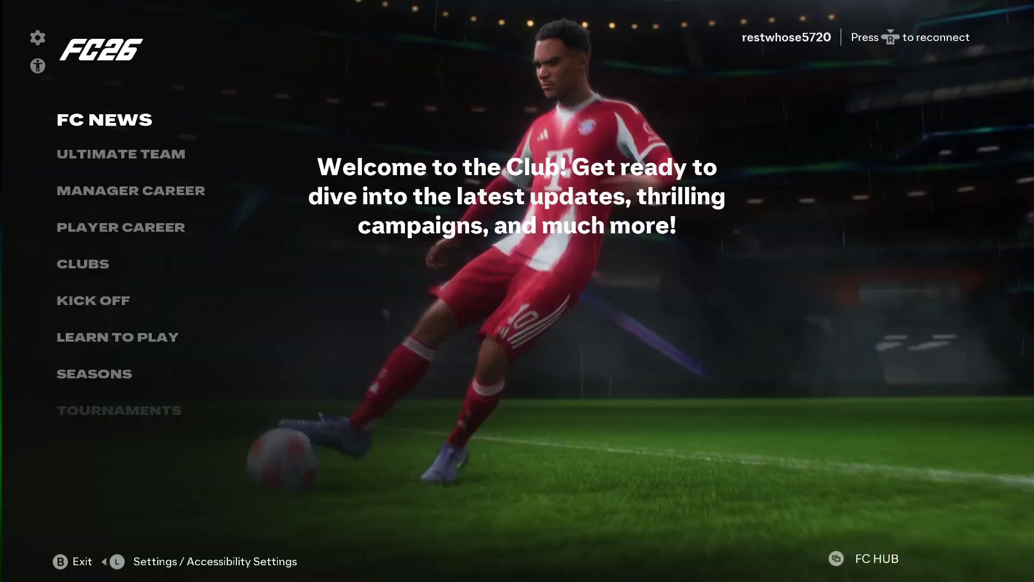
Step: Open the game's settings from the main menu
key("Left")
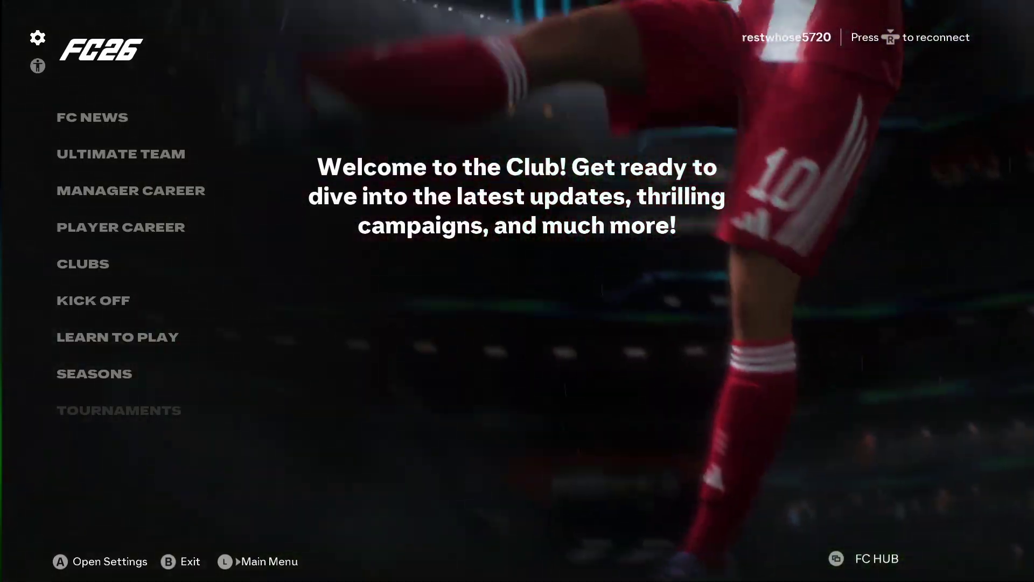
key("Right")
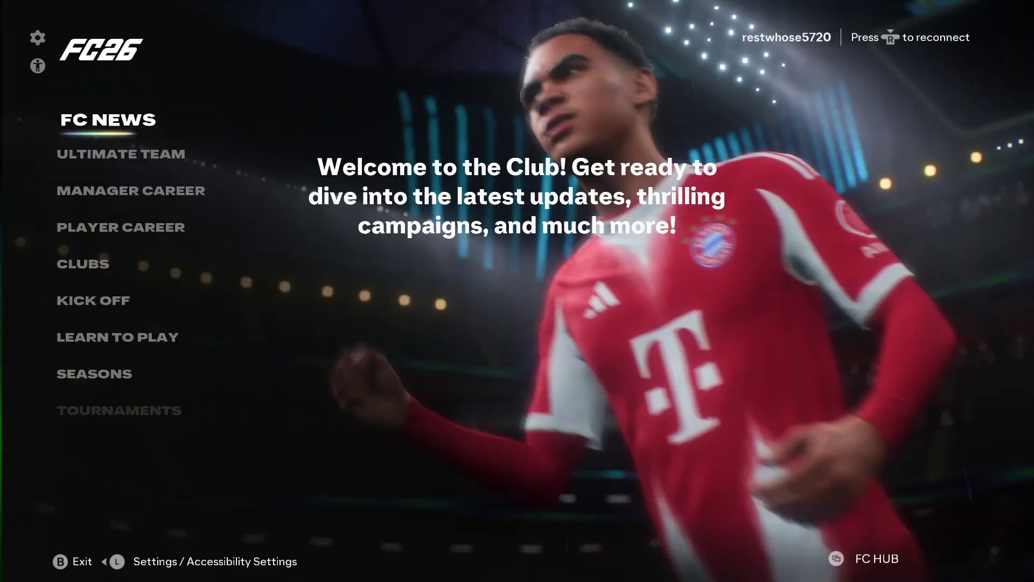
key("Left")
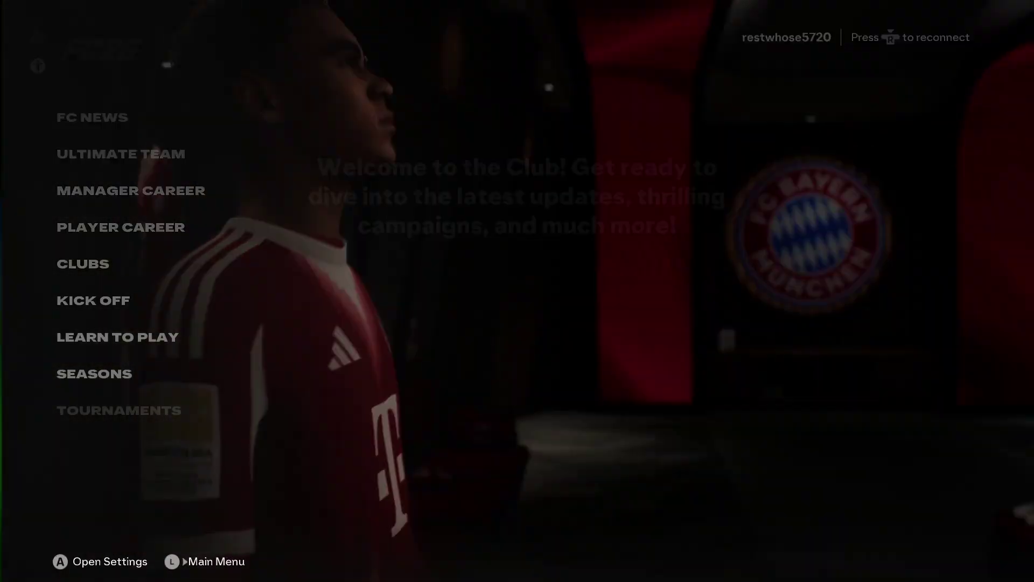
key("Return")
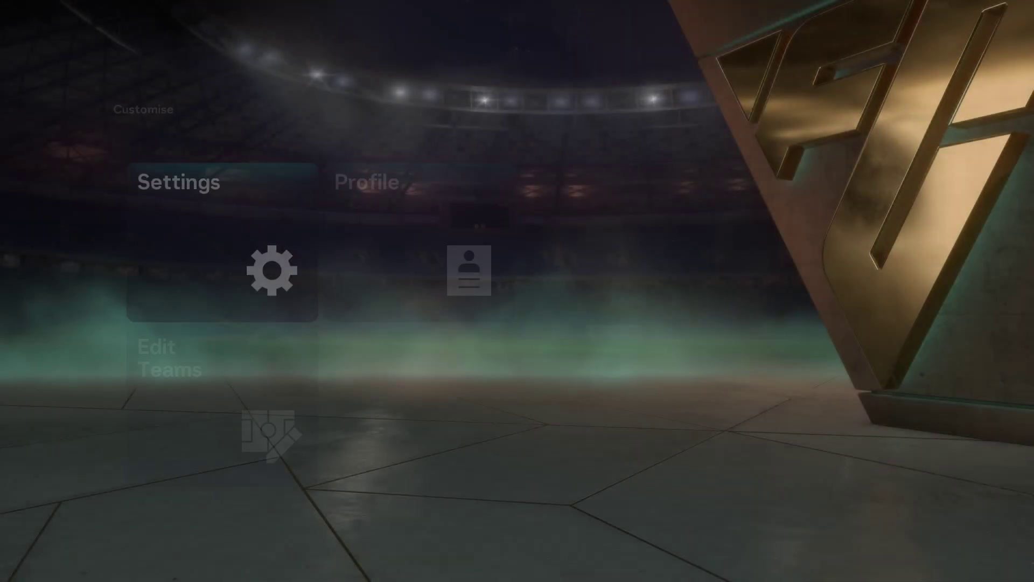
key("Return")
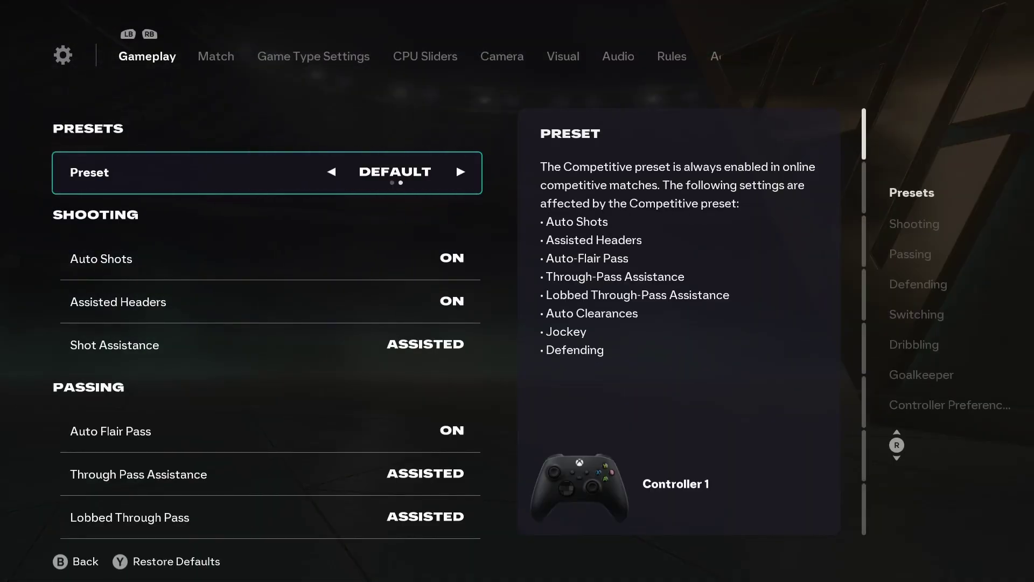
Step: Set the graphics preset to Low in the graphics settings
key("q")
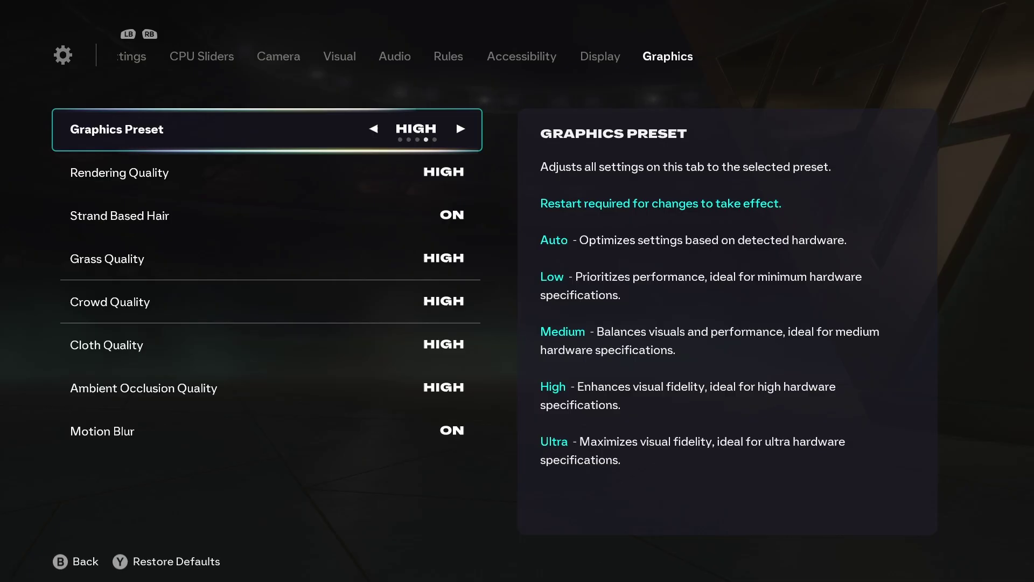
key("Left")
key("Left")
key("Left")
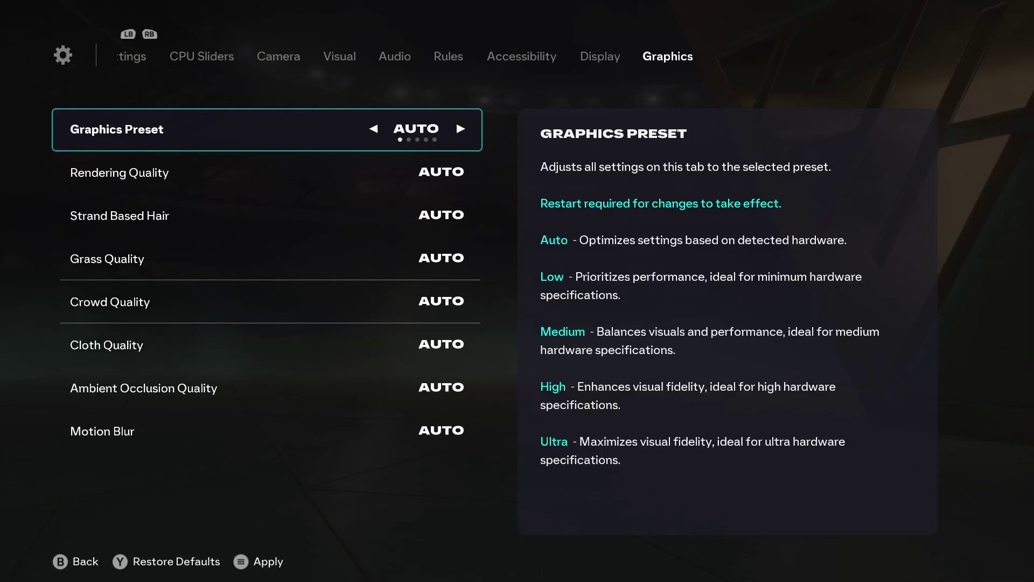
key("Right")
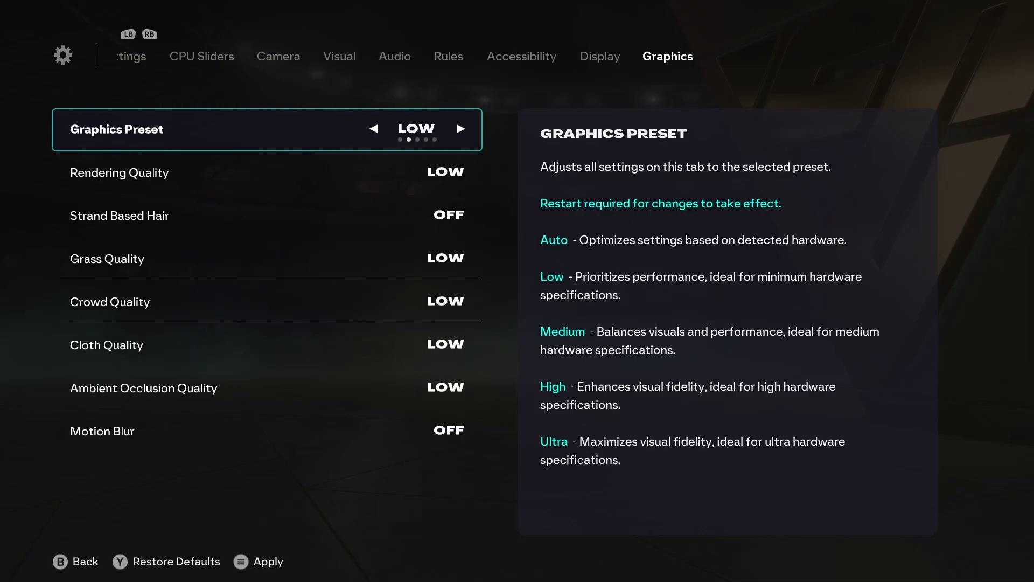
key("Right")
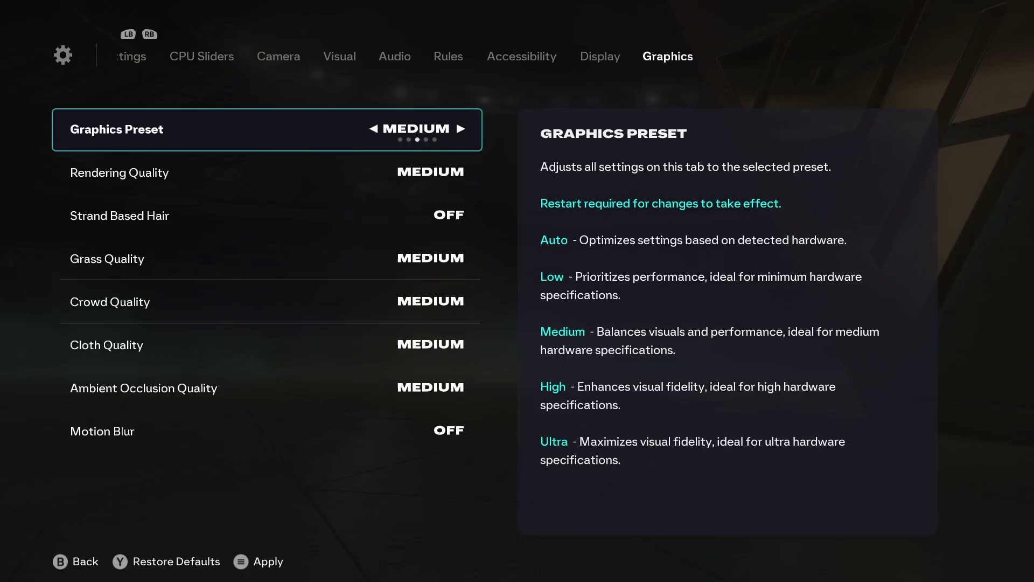
key("Left")
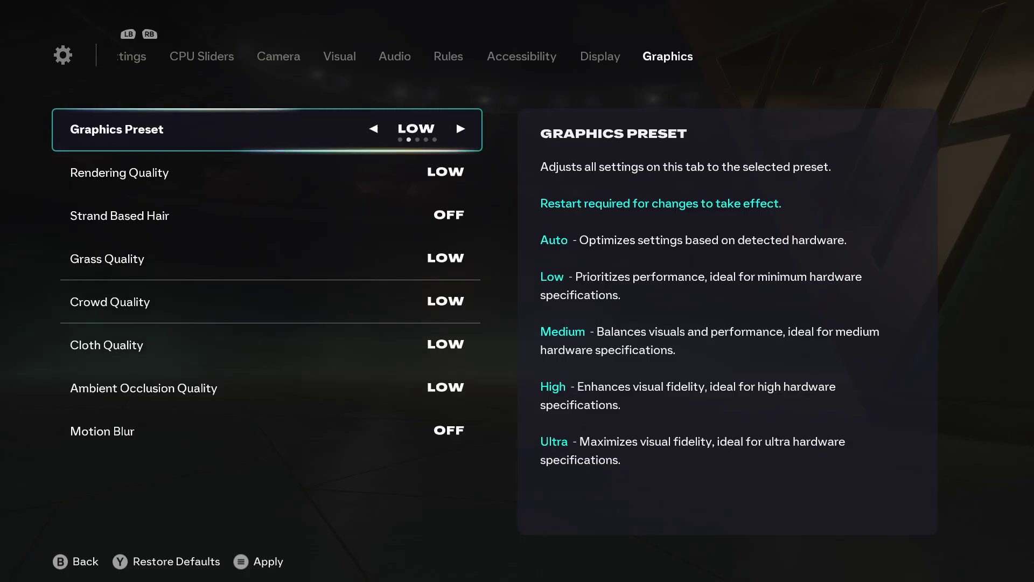
Step: Review the individual graphics quality options from Rendering Quality through Motion Blur
key("Down")
key("Down")
key("Down")
key("Down")
key("Down")
key("Down")
key("Down")
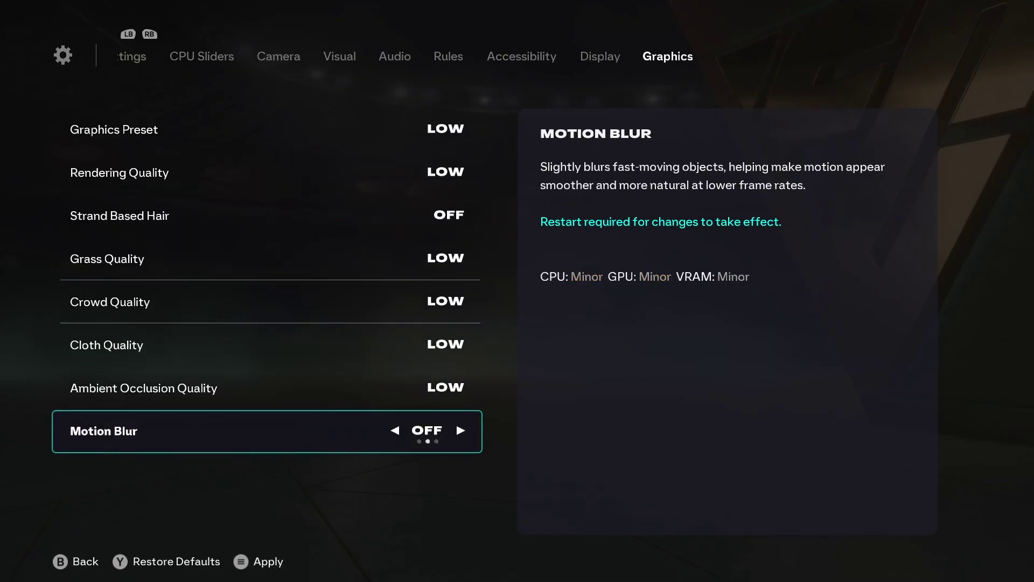
Step: Cycle through the display modes in the display settings and leave the mode on Borderless
key("q")
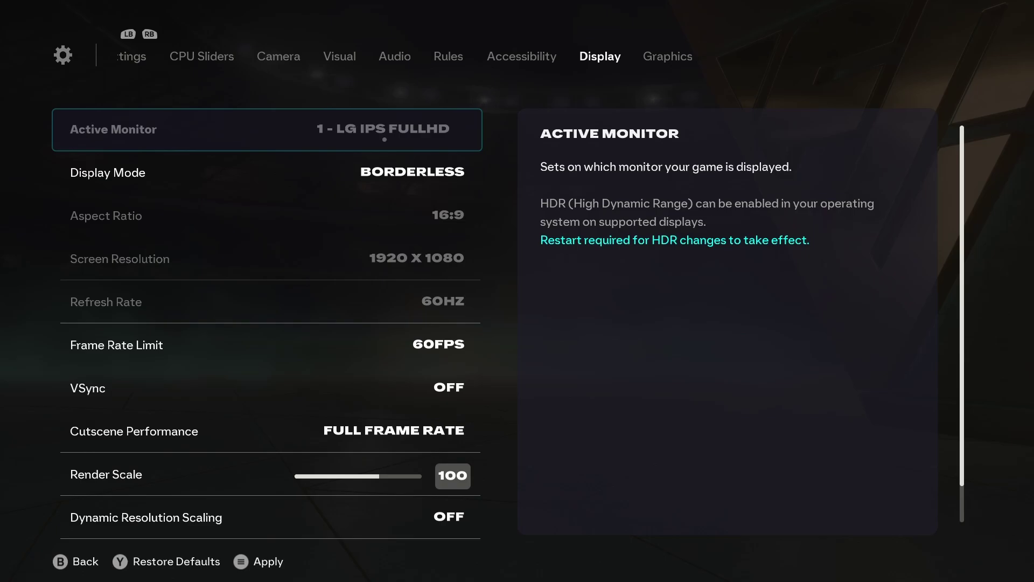
key("Down")
key("Right")
key("Right")
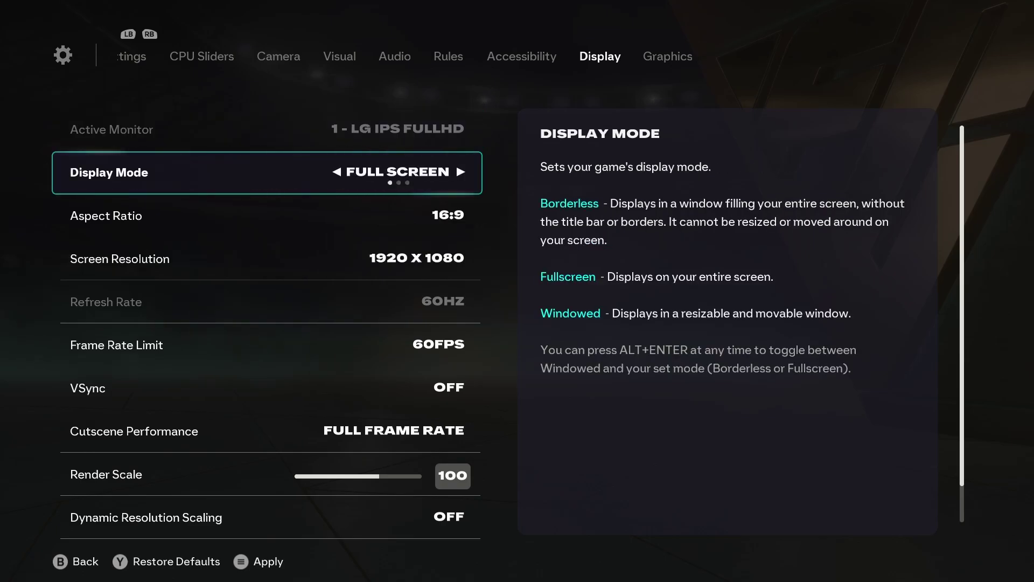
key("Right")
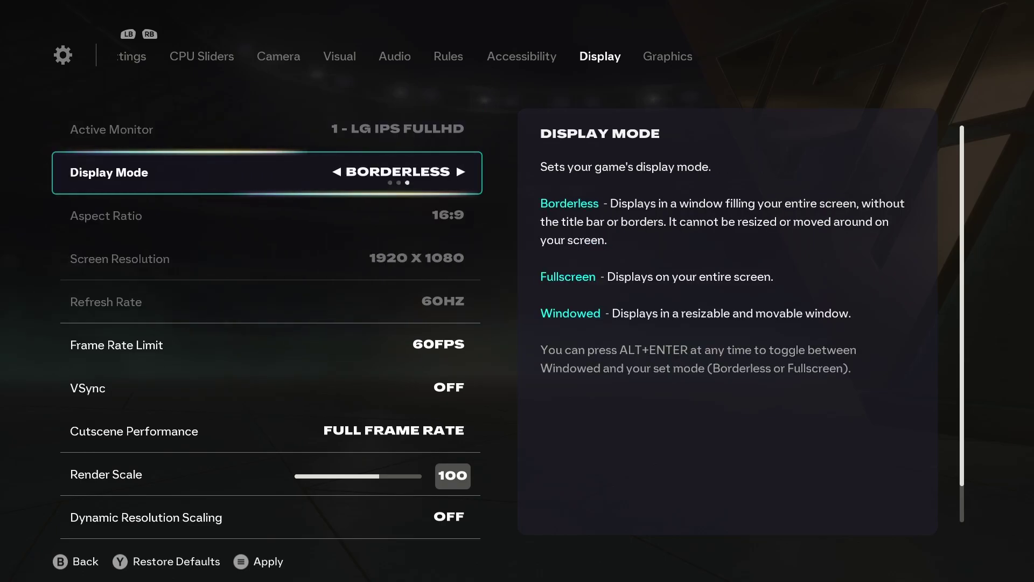
Step: Set Cutscene Performance to Half Frame Rate and check the Dynamic Resolution Scaling and FPS Target options
key("Down")
key("Down")
key("Down")
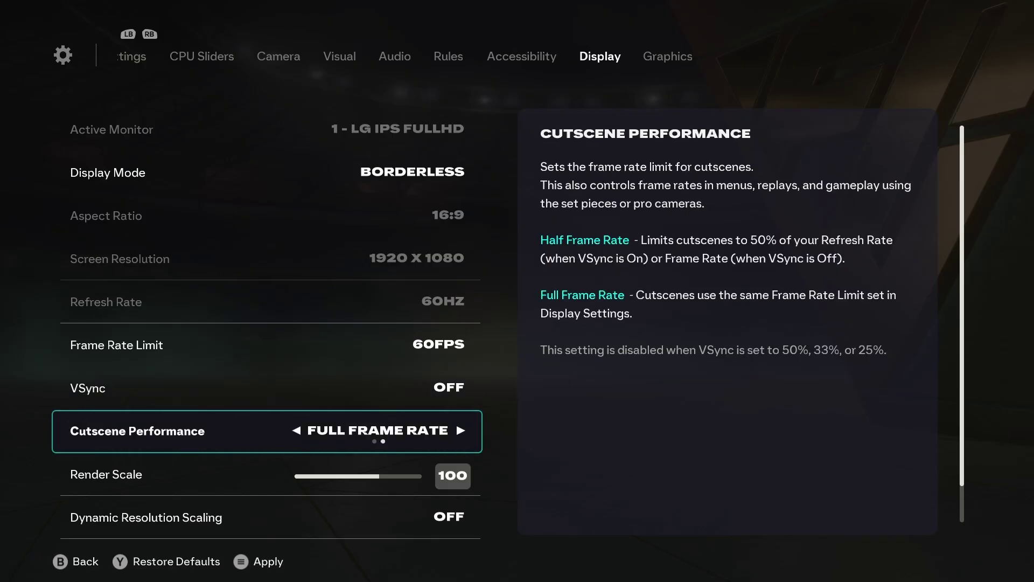
key("Left")
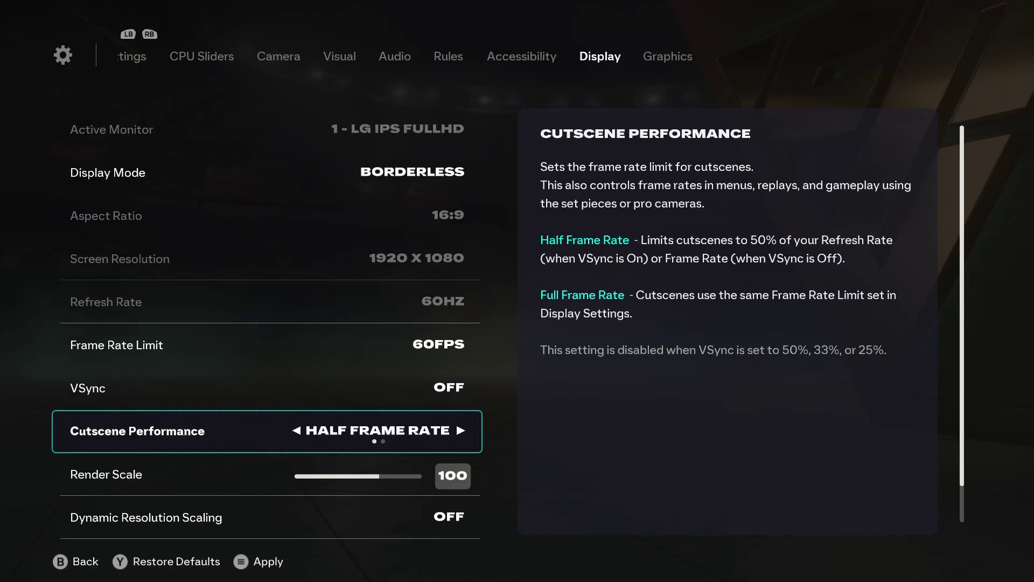
key("Down")
key("Down")
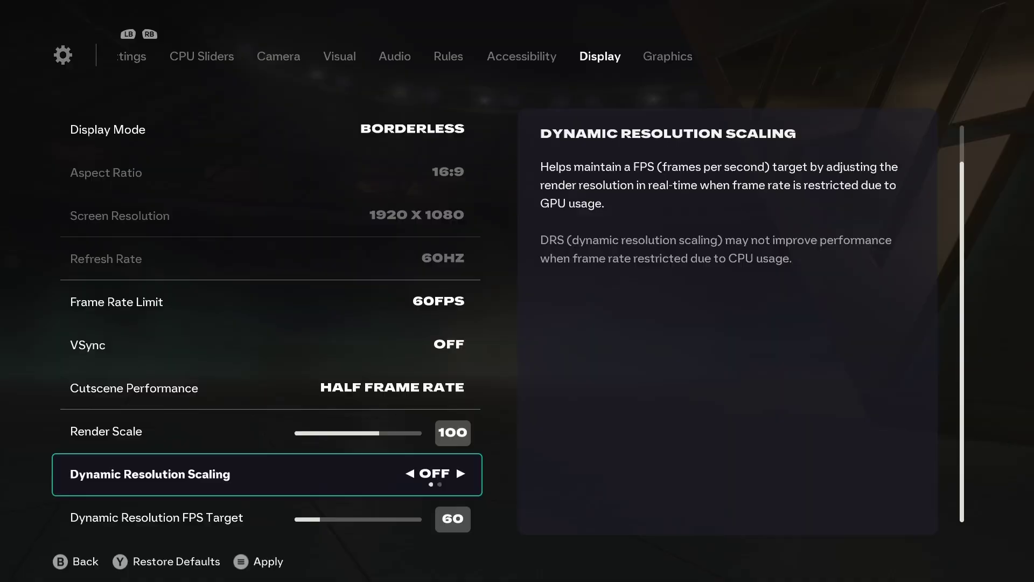
key("Down")
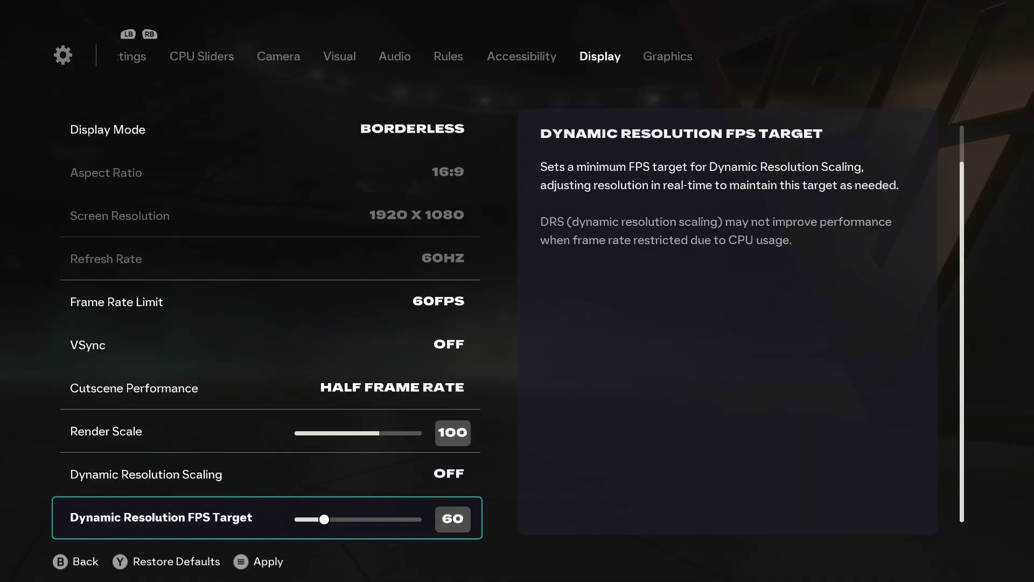
Step: Turn off Main Menu Video in the accessibility settings
key("q")
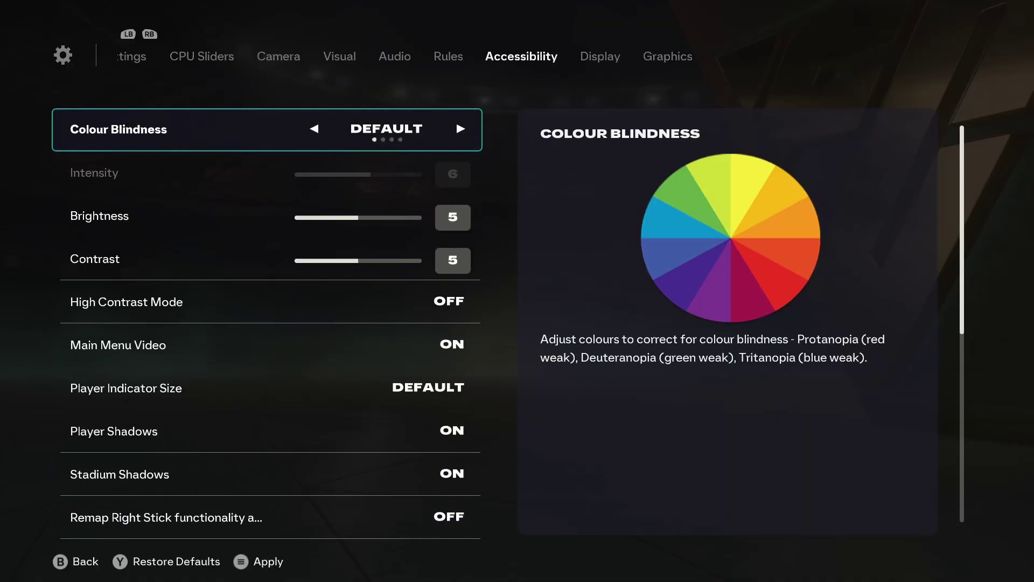
key("Down")
key("Down")
key("Down")
key("Down")
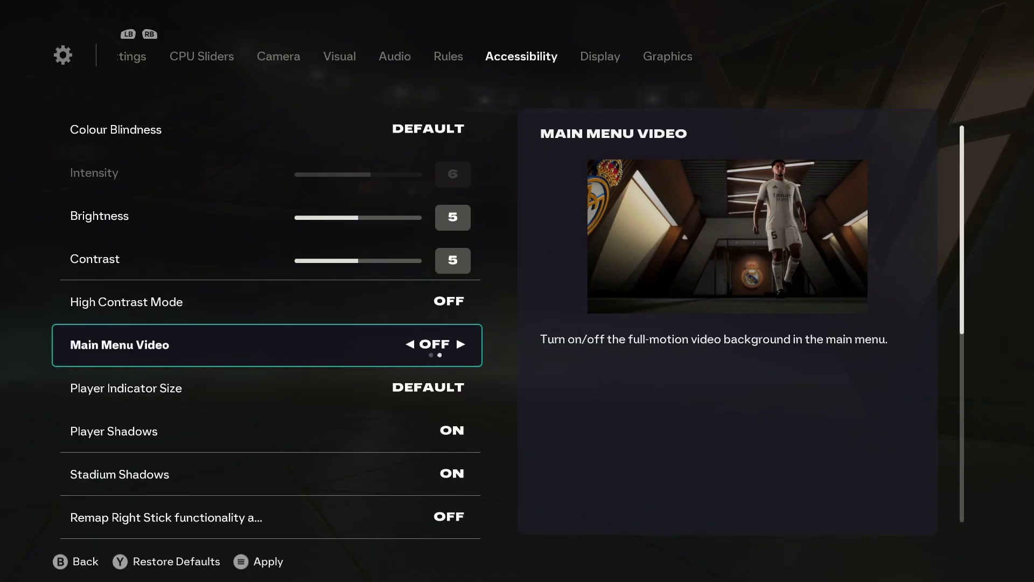
Step: Turn off Player Shadows and Stadium Shadows in the accessibility settings
key("Down")
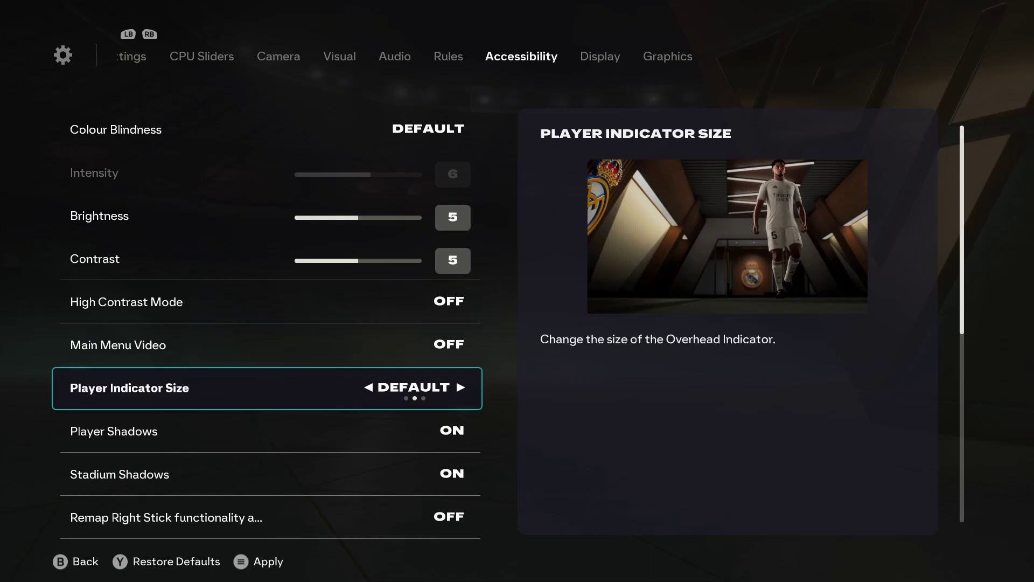
key("Down")
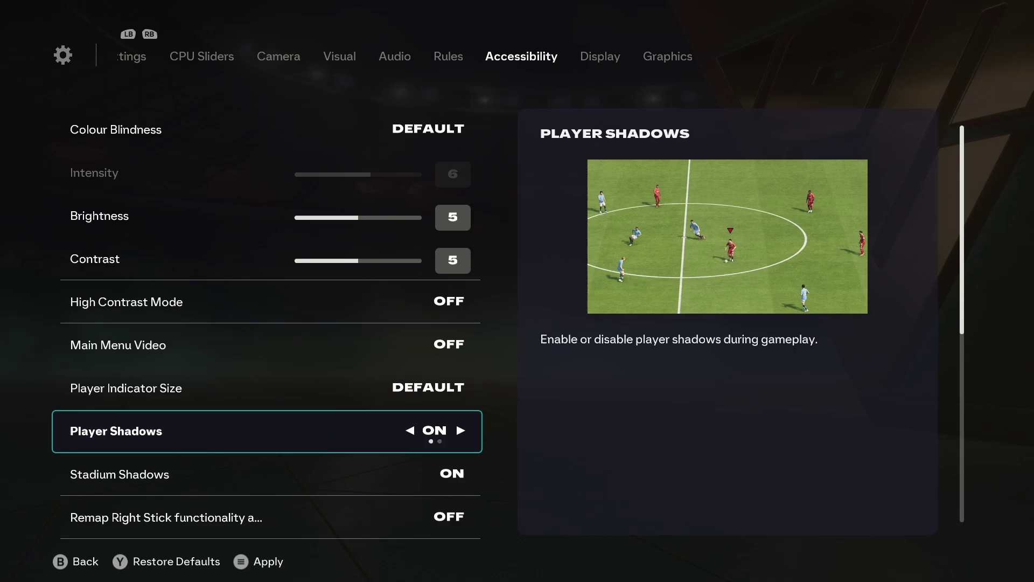
key("Right")
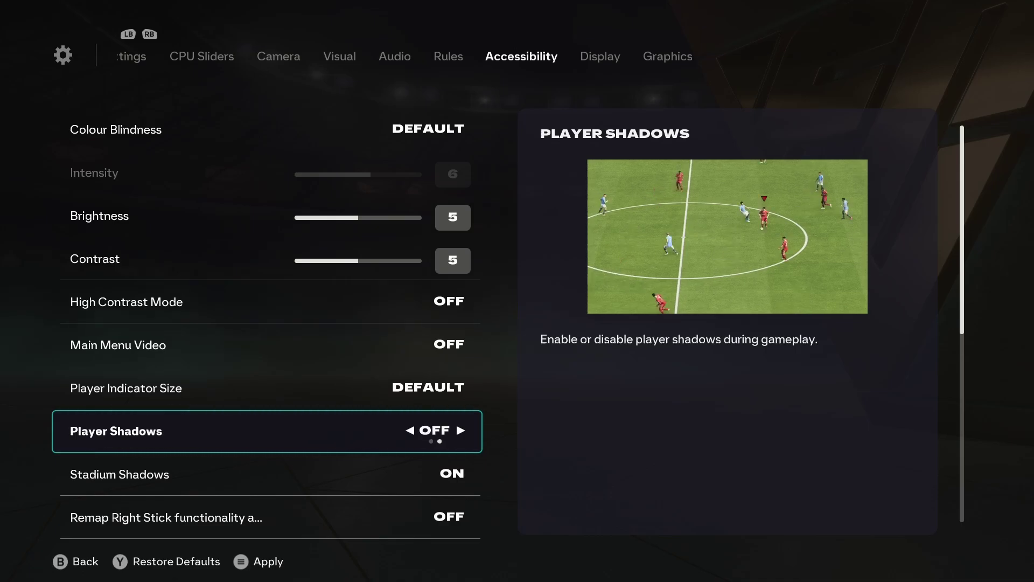
key("Down")
key("Right")
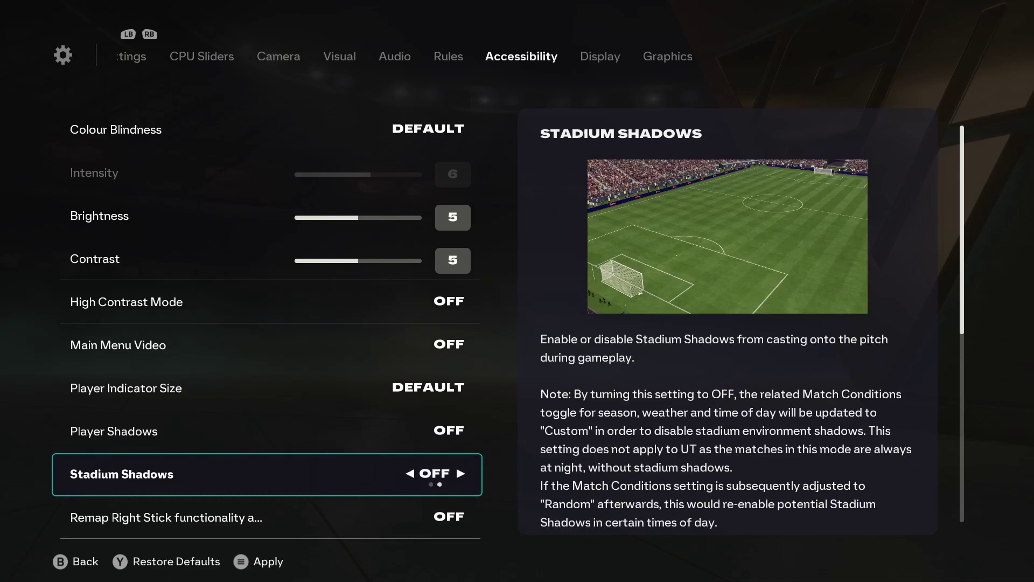
key("Down")
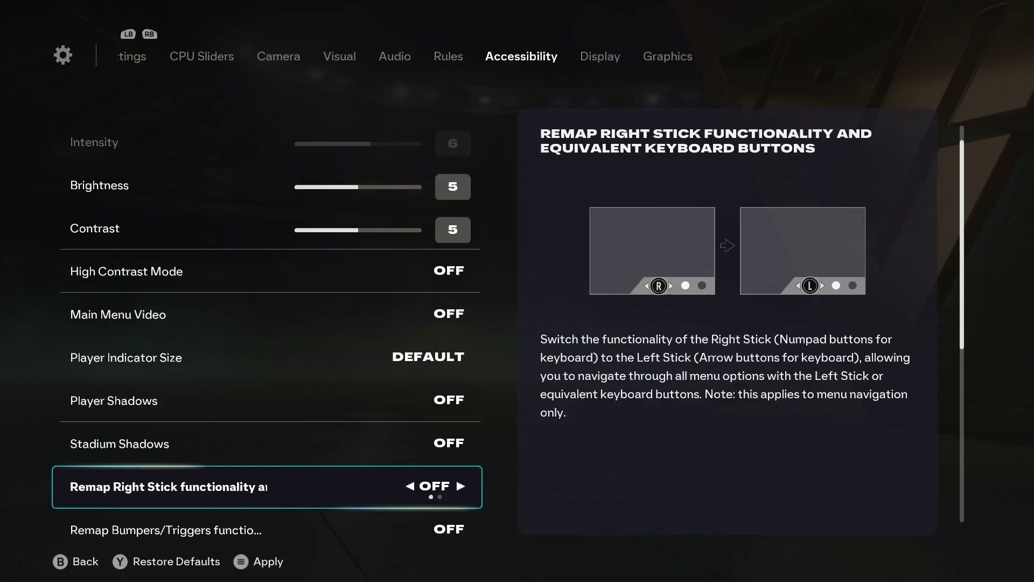
key("Up")
key("Up")
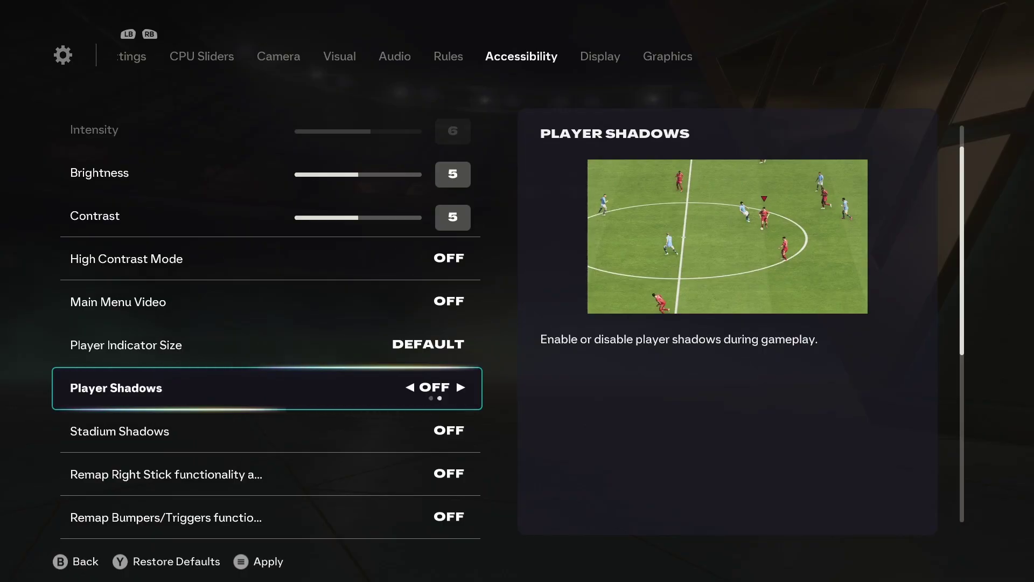
key("Down")
key("Down")
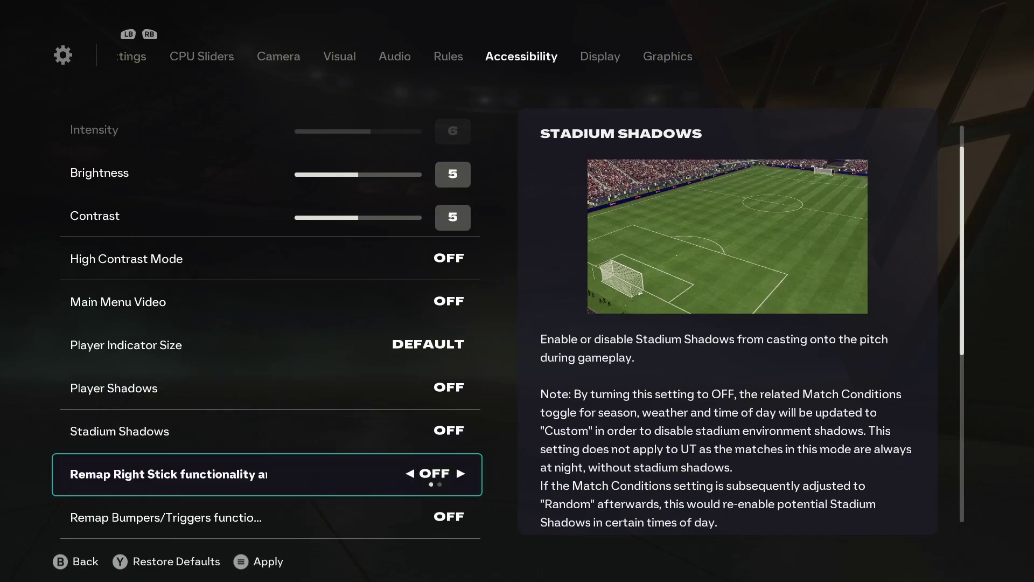
key("Up")
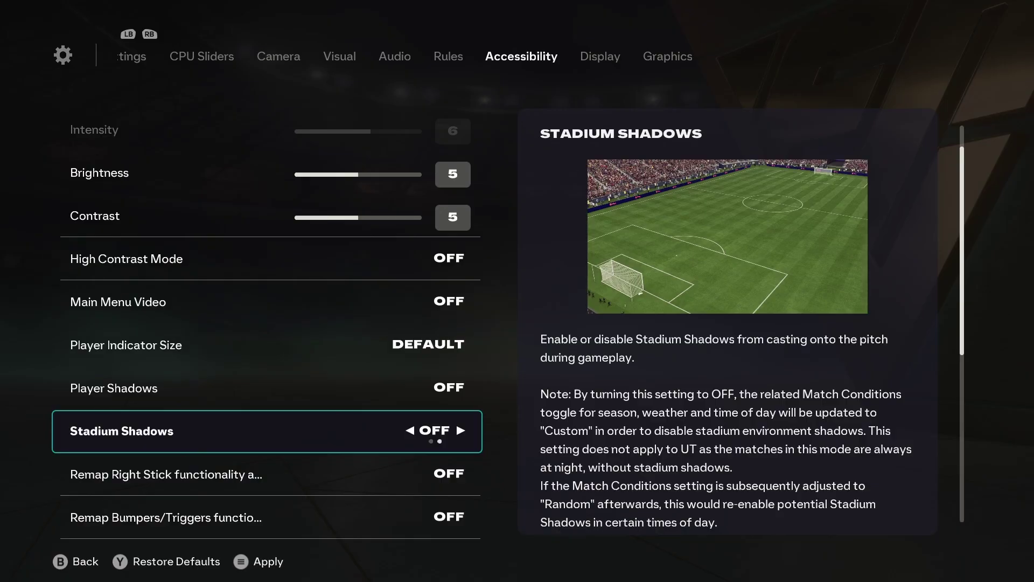
Step: Turn off Score Clock Dropdown and Score Clock in the visual overlay settings
key("q")
key("q")
key("q")
key("Down")
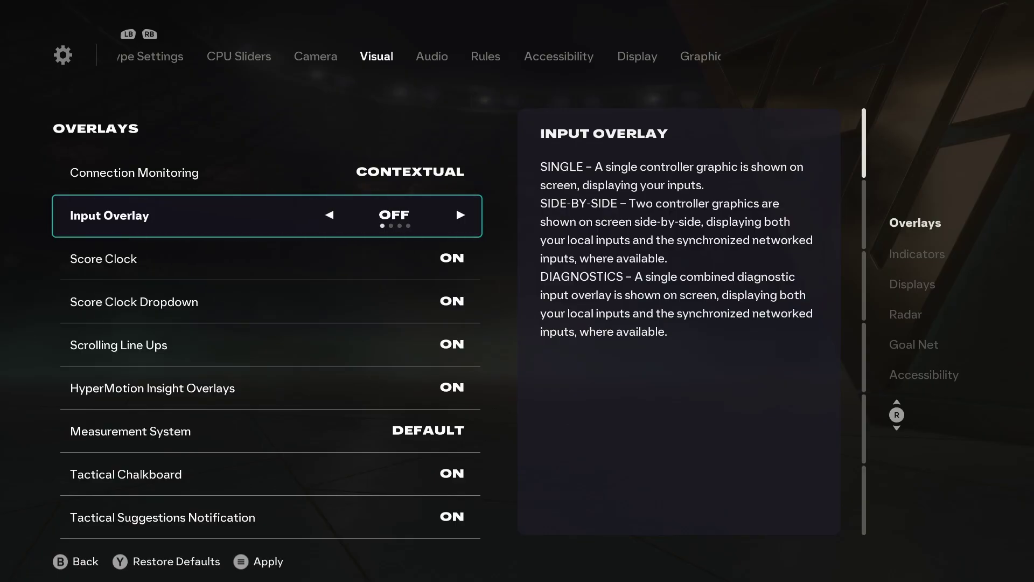
key("Down")
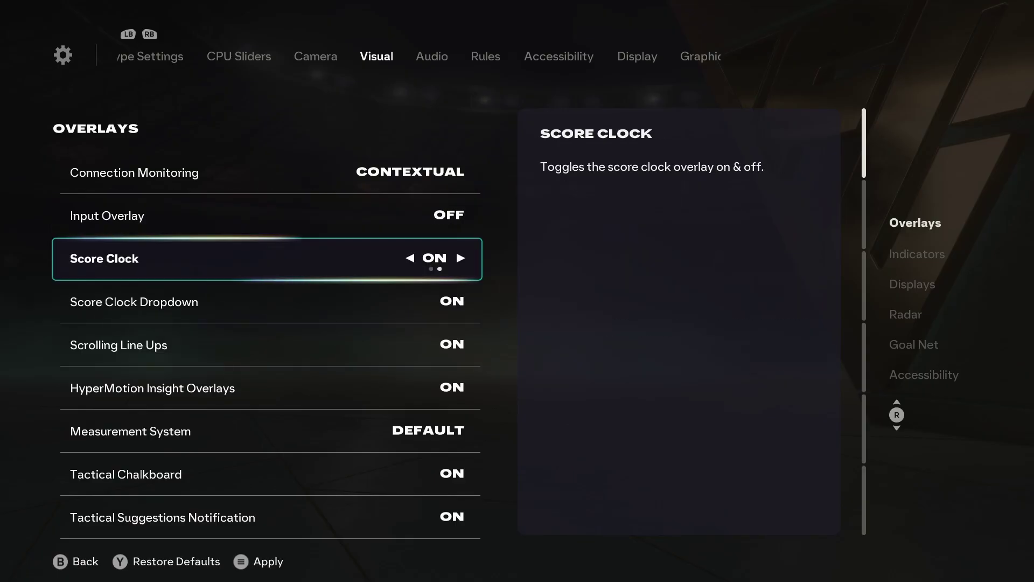
key("Down")
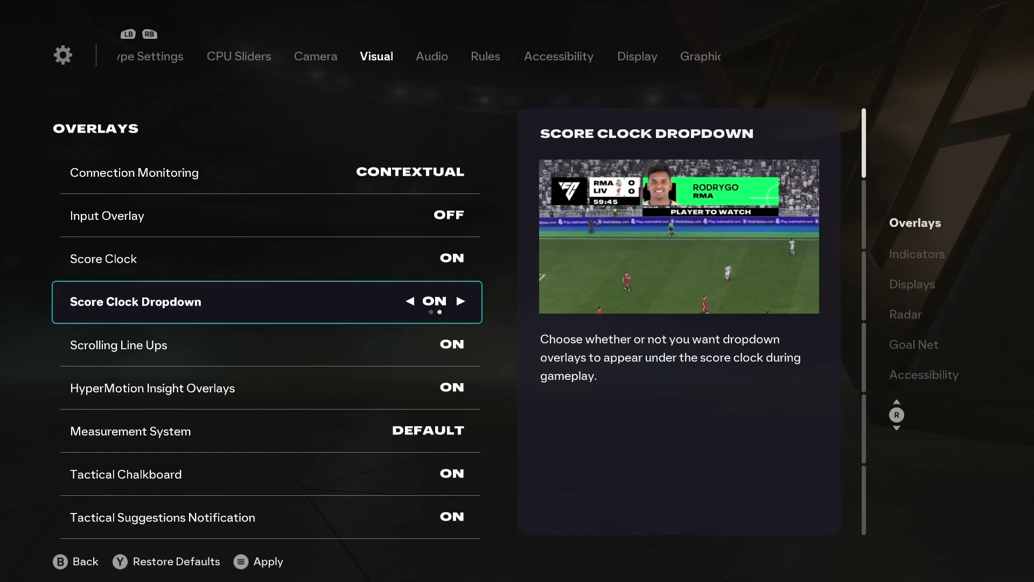
key("Left")
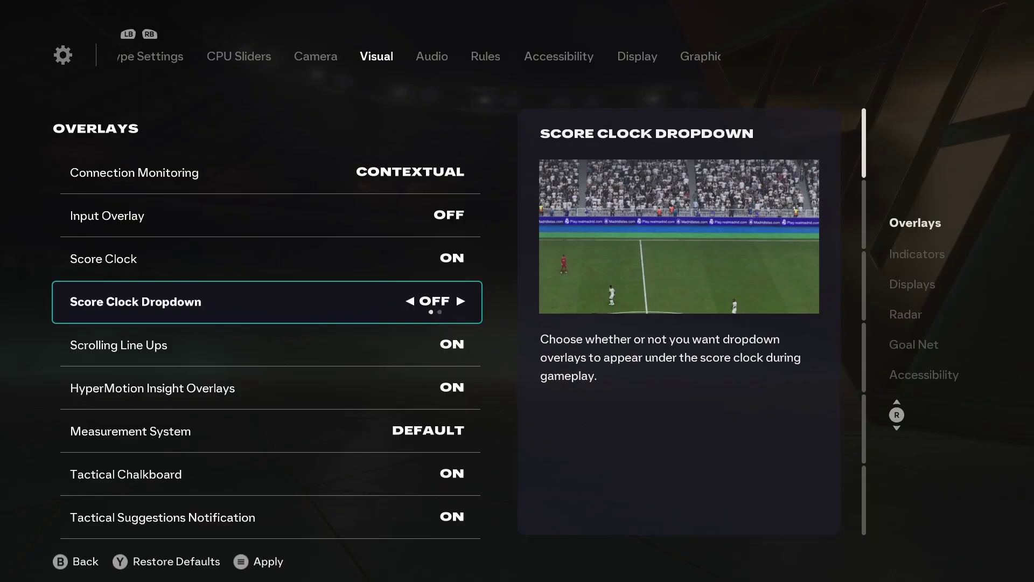
key("Up")
key("Left")
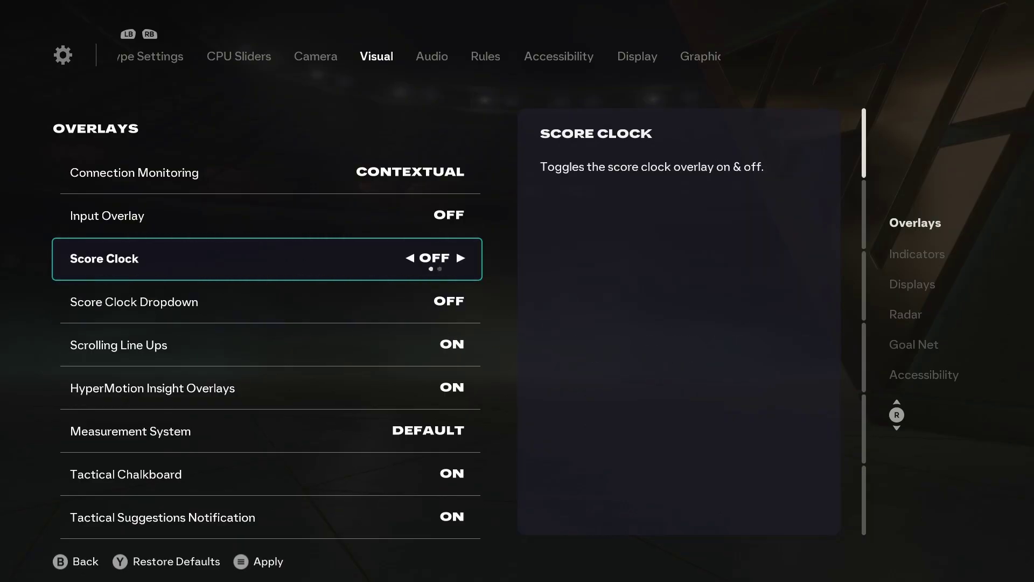
Step: Turn off Footedness Icons, Skill Moves Rating and Tactical Suggestions Notification in the visual overlay settings
key("Down")
key("Down")
key("Down")
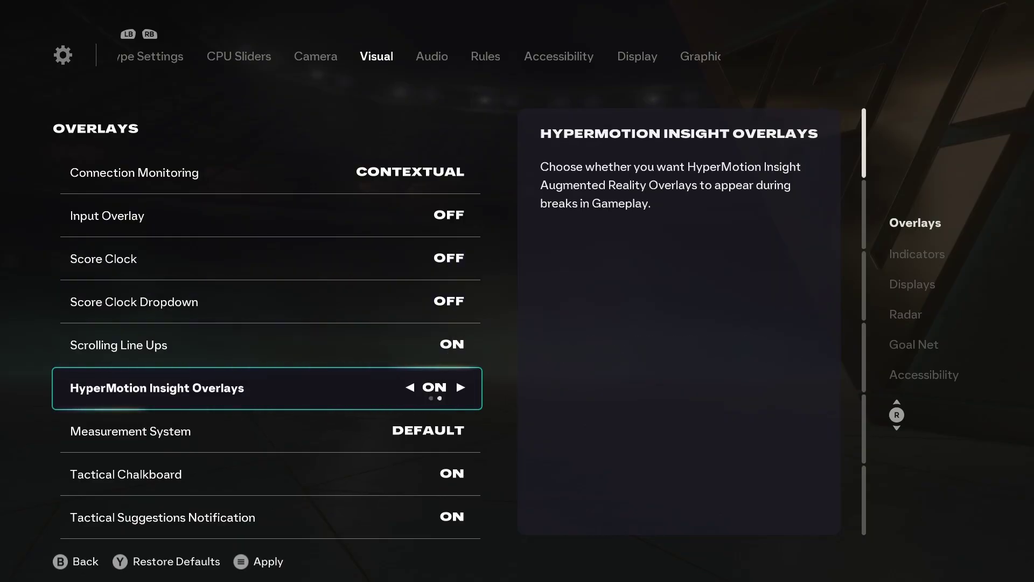
key("Down")
key("Down")
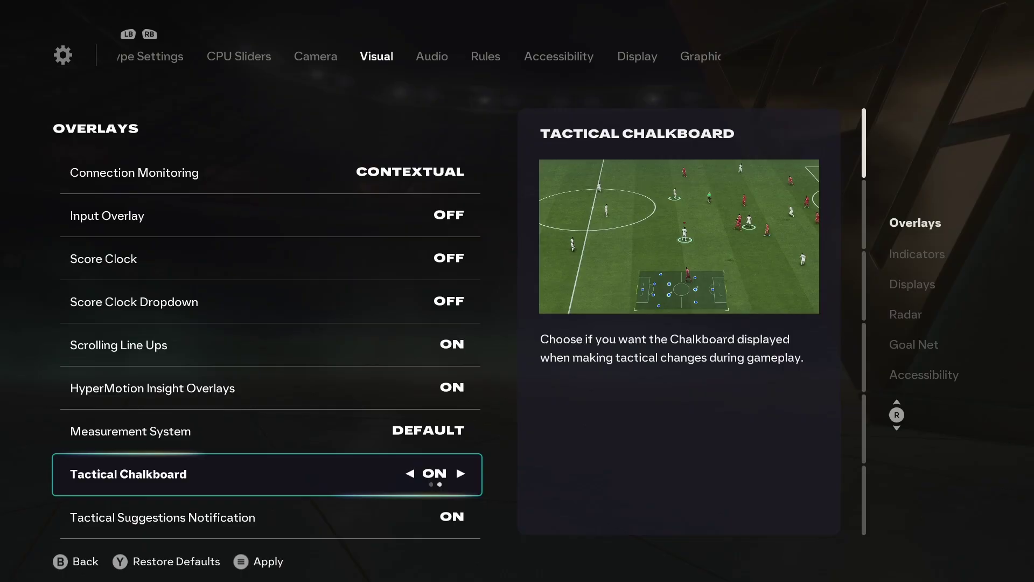
key("Down")
key("Down")
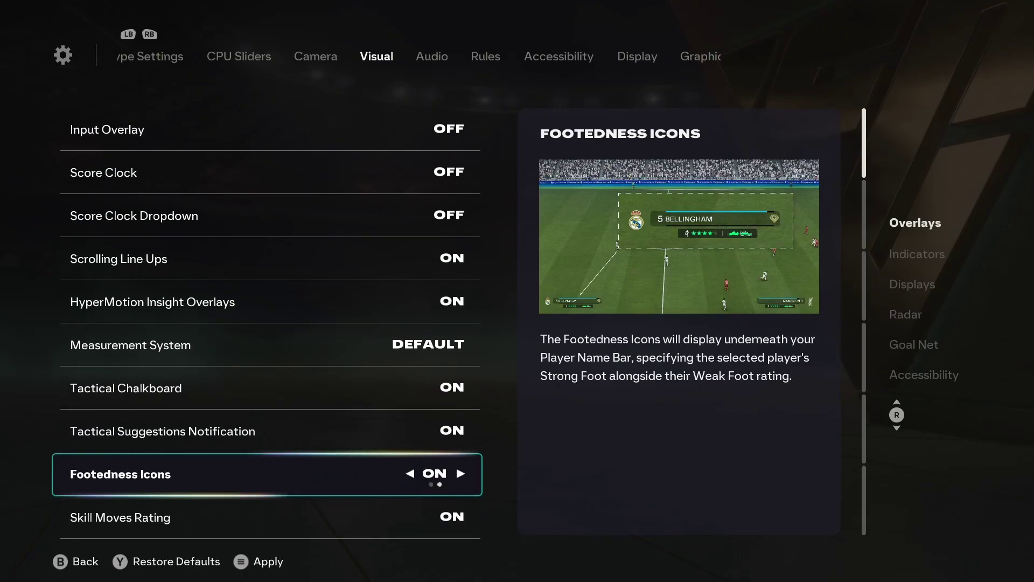
key("Left")
key("Down")
key("Left")
key("Up")
key("Up")
key("Left")
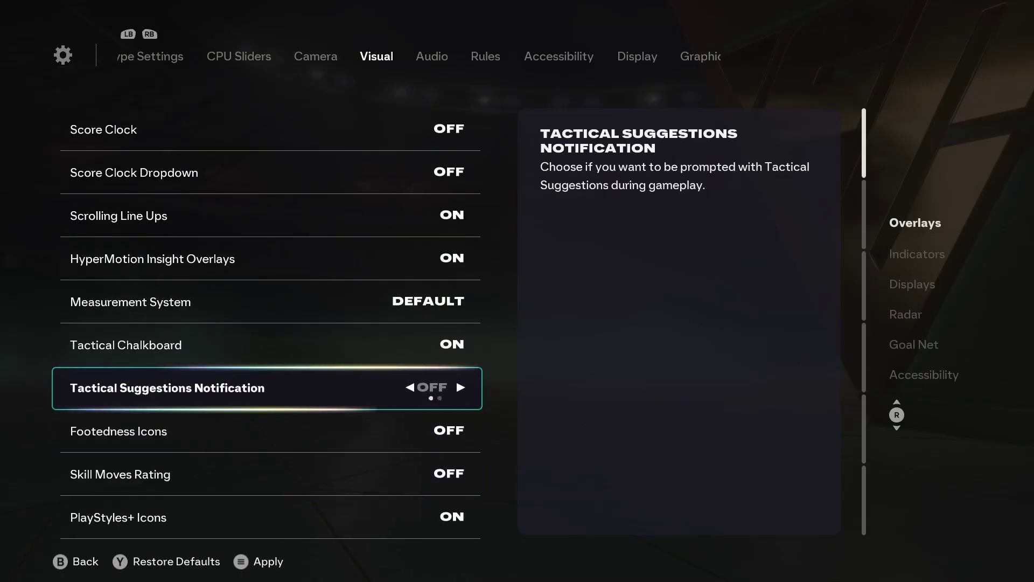
Step: Examine the remaining overlay options and the player indicator options in the visual settings, returning to the start of the overlays
key("Down")
key("Down")
key("Down")
key("Down")
key("Down")
key("Down")
key("Down")
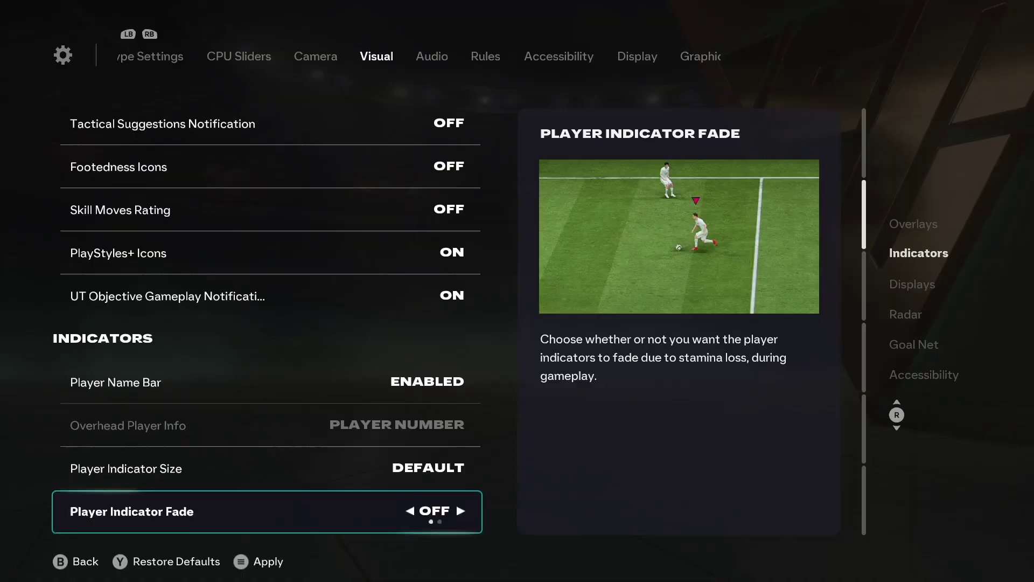
key("Down")
key("Down")
key("Down")
key("Up")
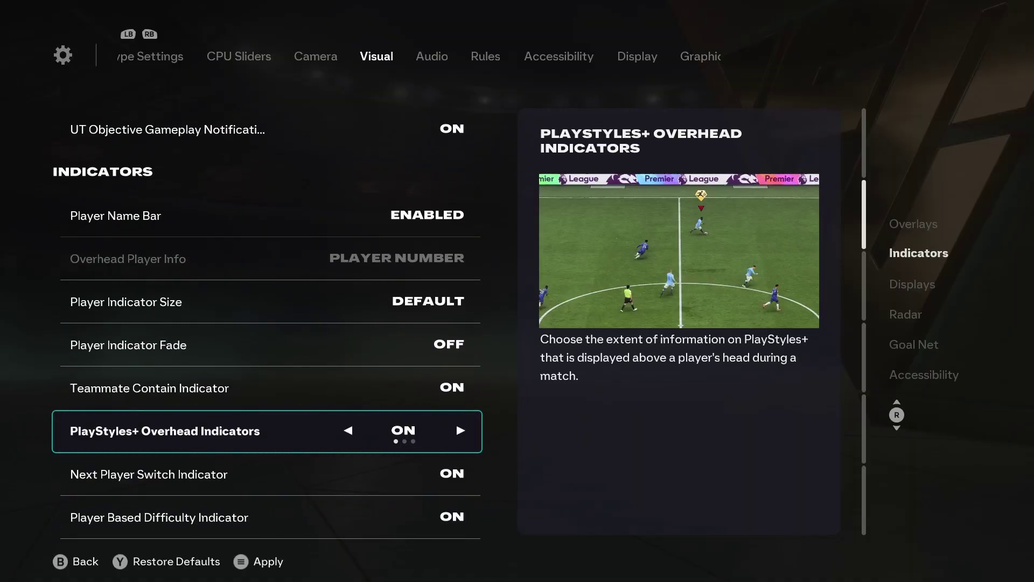
key("Up")
key("Up")
key("Up")
key("Up")
key("Up")
key("Up")
key("Up")
key("Up")
key("Up")
key("Up")
key("Up")
key("Up")
key("Up")
key("Up")
key("Up")
key("Up")
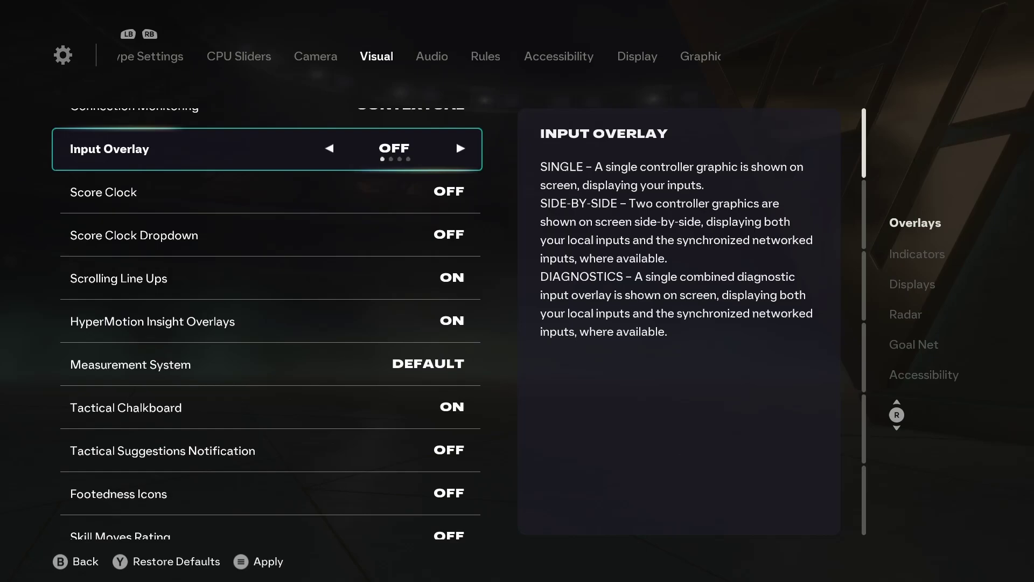
key("Up")
key("Up")
key("Up")
key("Up")
key("Up")
key("Up")
key("Up")
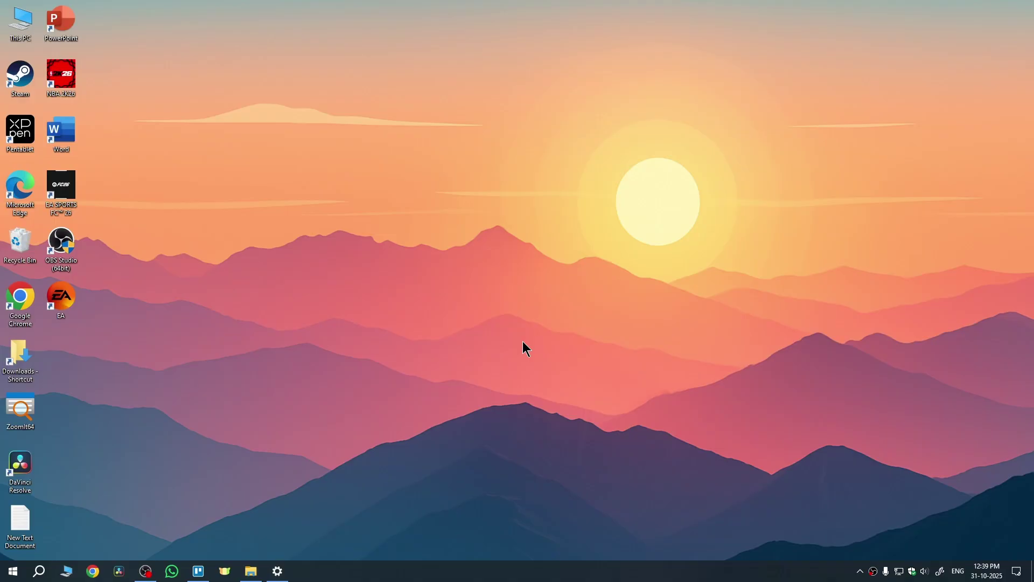
Step: Switch to the Windows Power Options, set the power plan to High performance and close the window
left_click(33, 575)
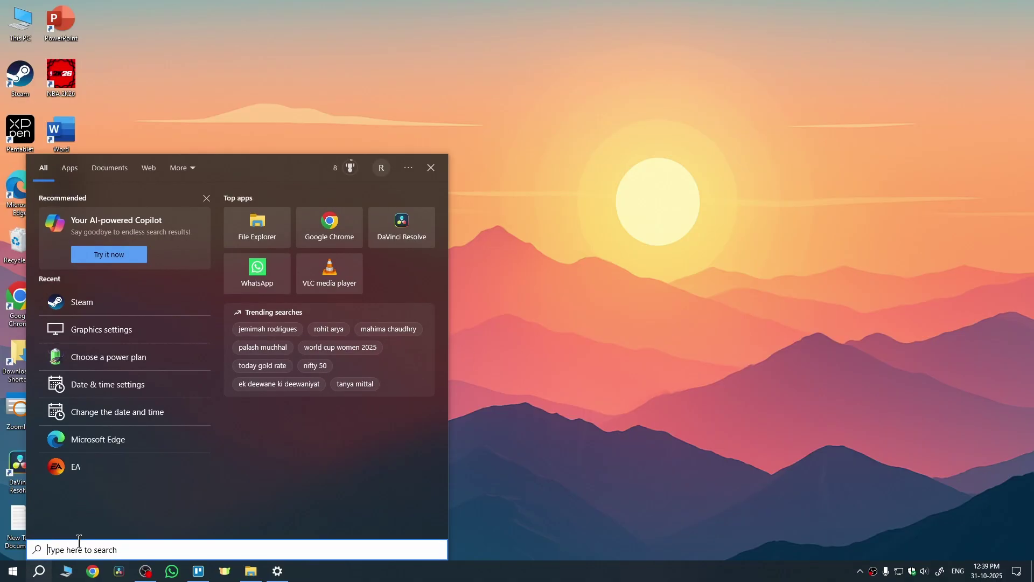
type("powe")
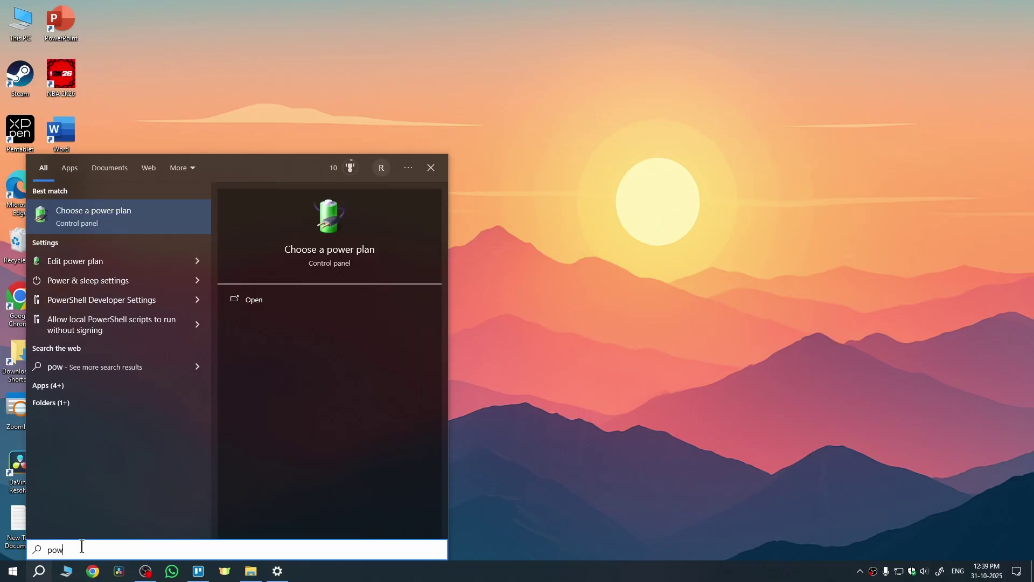
left_click(172, 233)
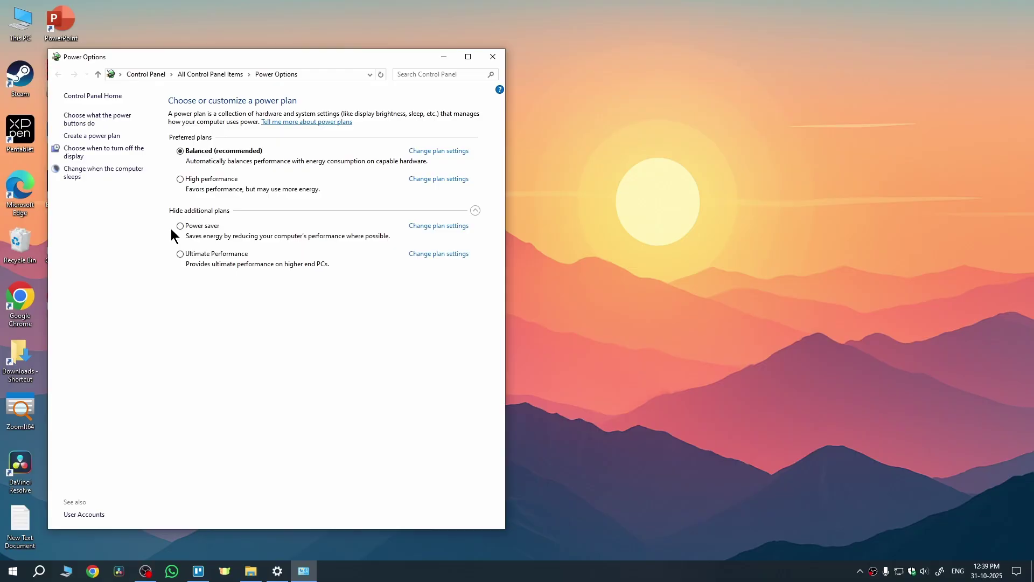
left_click(462, 57)
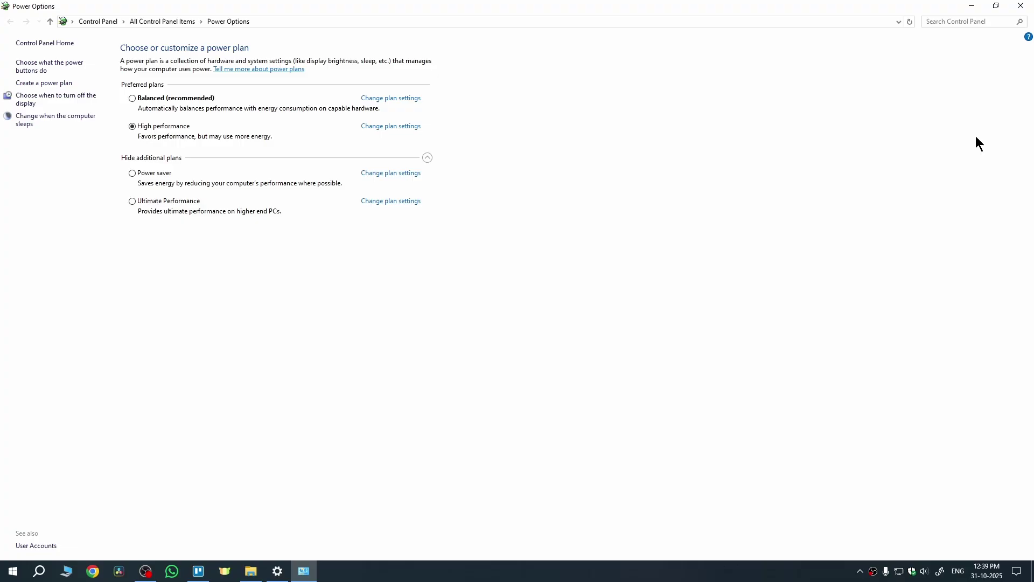
left_click(1021, 6)
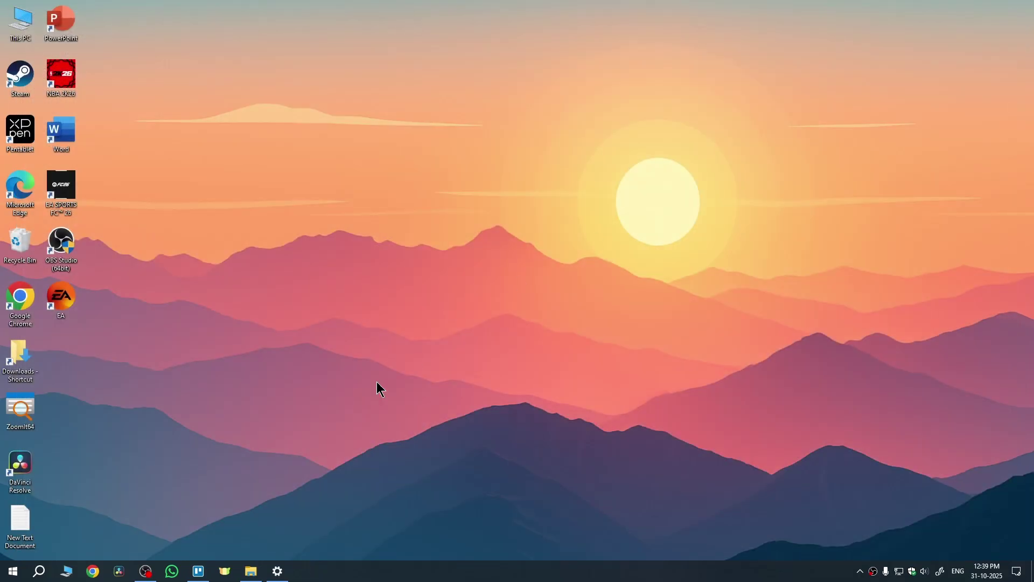
Step: Search Windows for the graphics settings and open the Graphics settings page
left_click(39, 572)
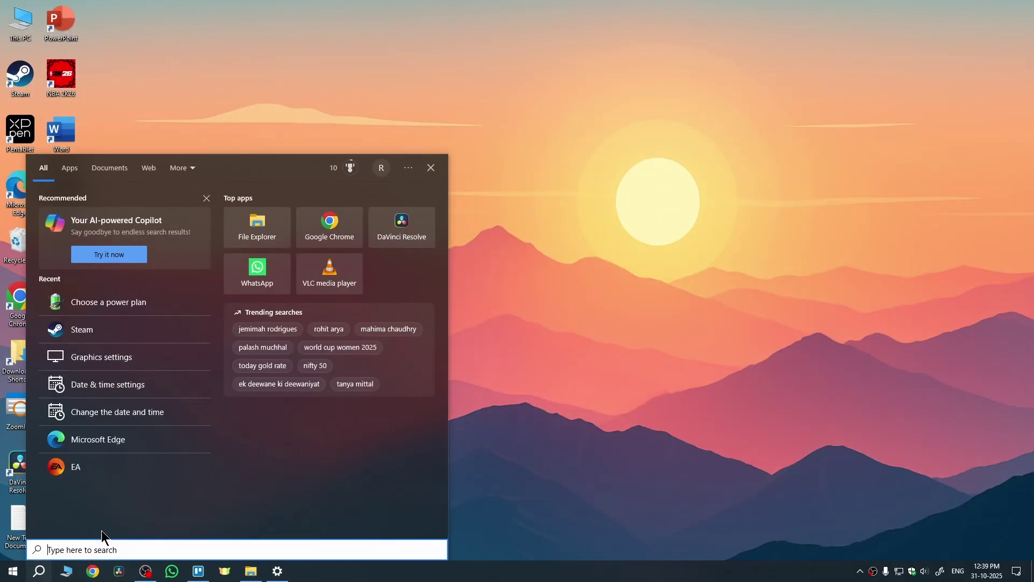
type("graphics")
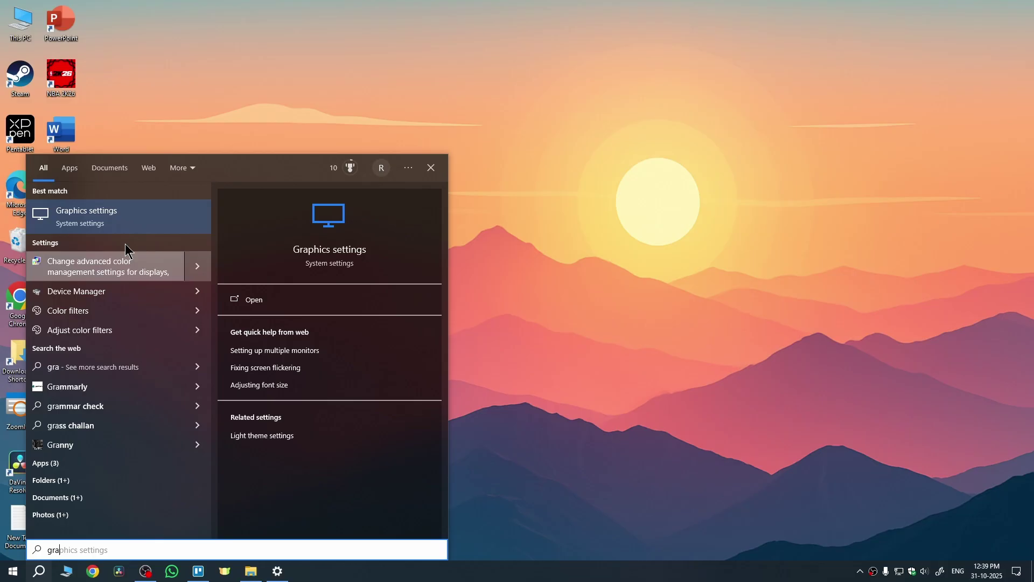
left_click(115, 221)
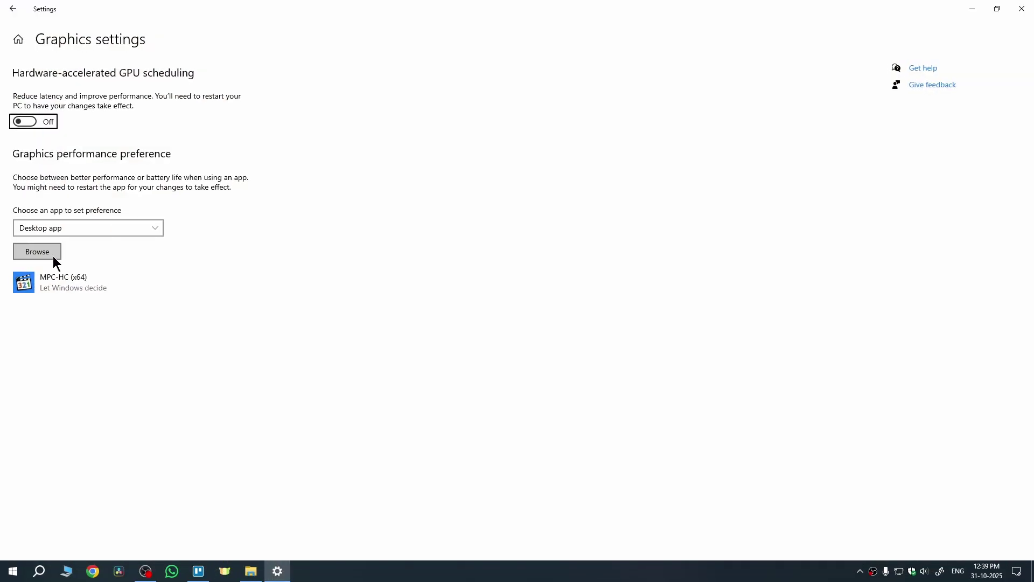